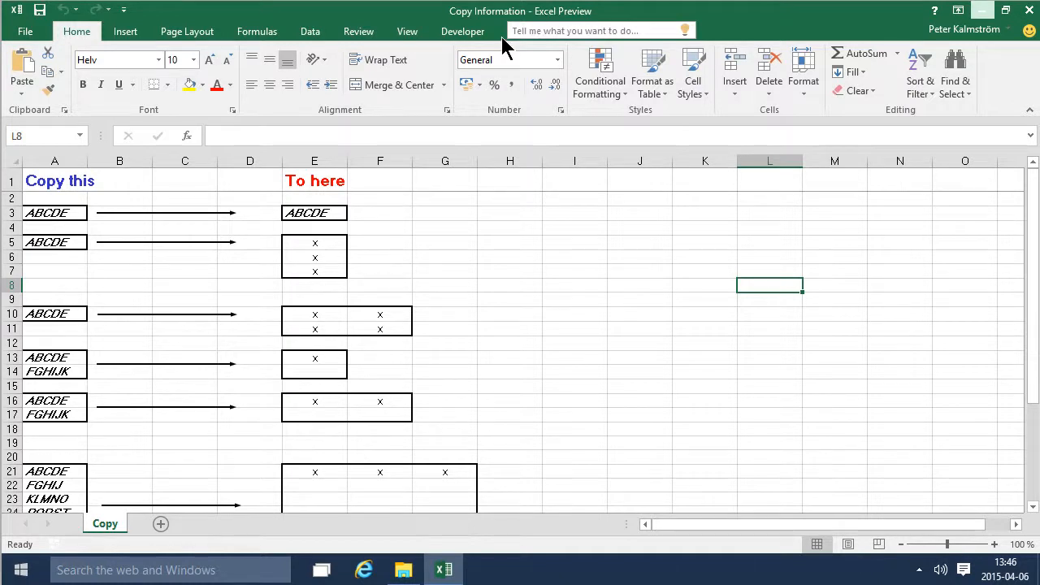
# - Copy cell A5 and paste it one cell at a time into E5, E6 and E7
pyautogui.click(495, 233)
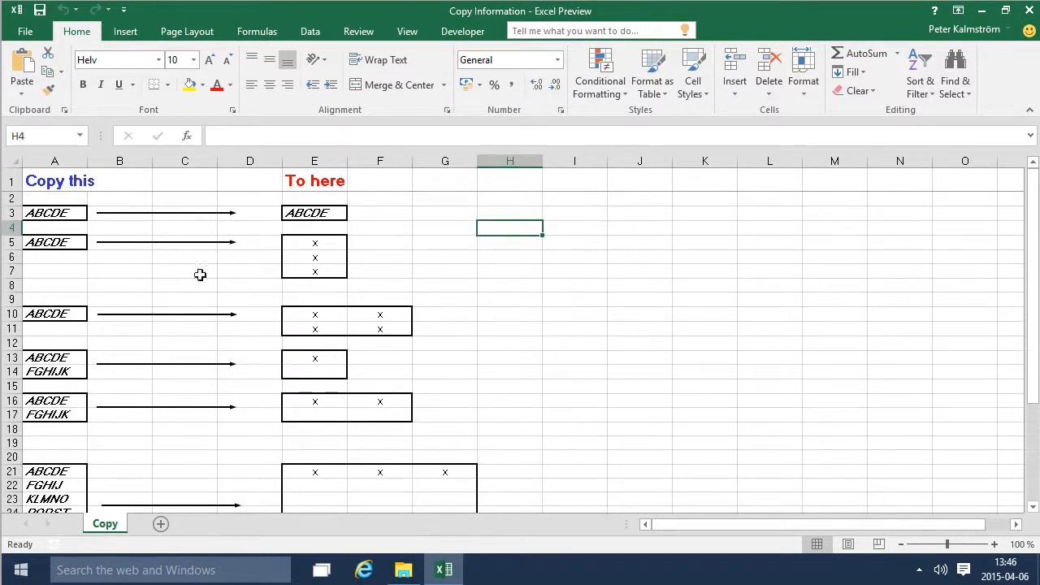
pyautogui.click(63, 241)
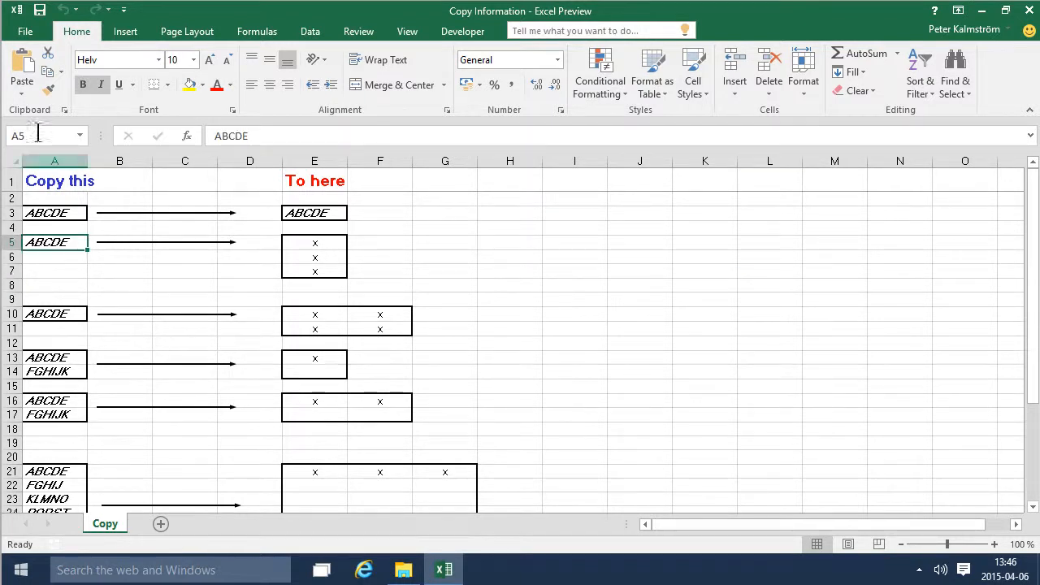
pyautogui.click(46, 80)
pyautogui.click(301, 245)
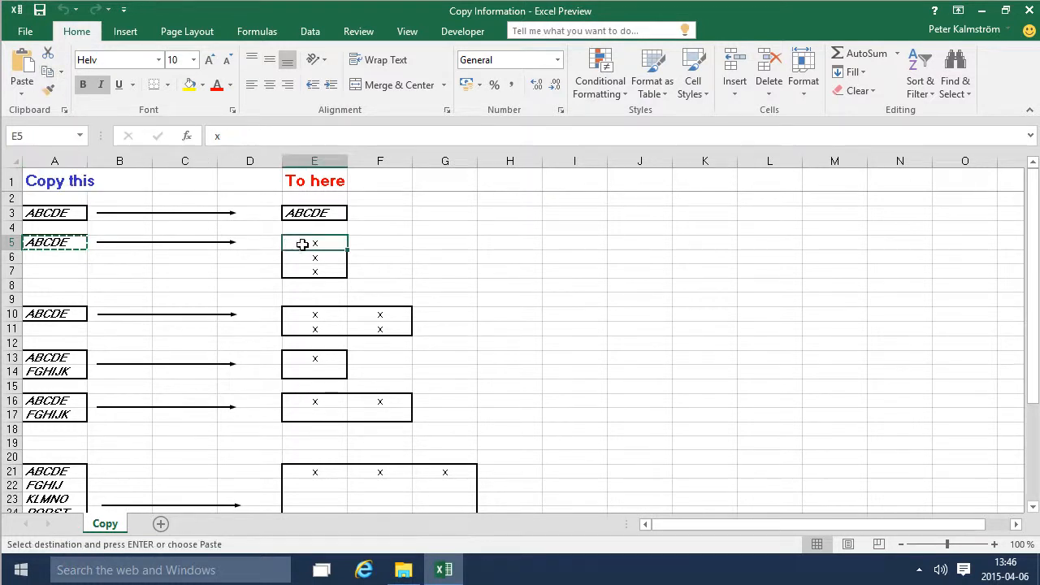
pyautogui.click(20, 71)
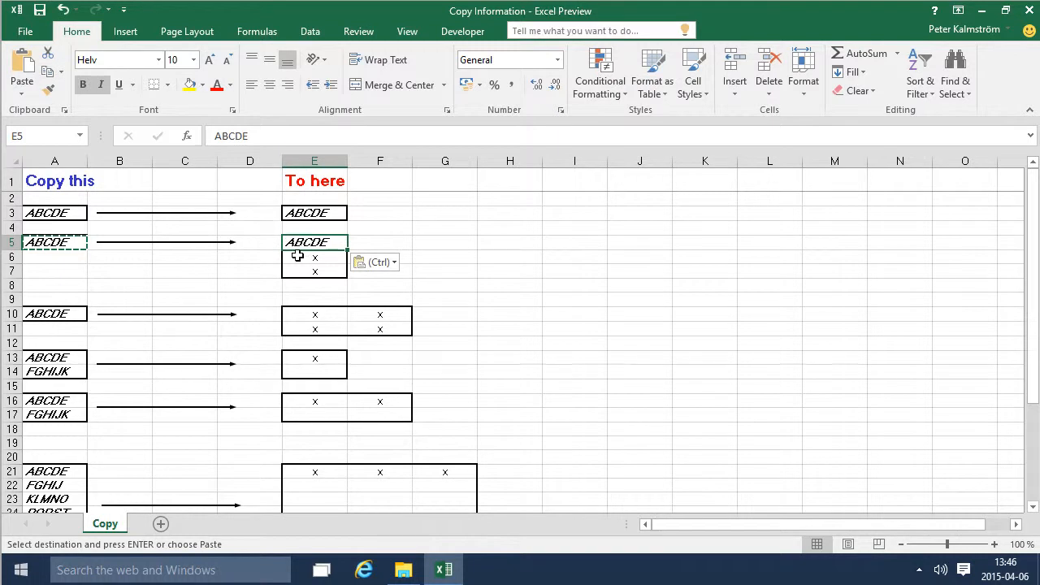
pyautogui.click(295, 255)
pyautogui.click(21, 73)
pyautogui.click(309, 271)
pyautogui.click(25, 70)
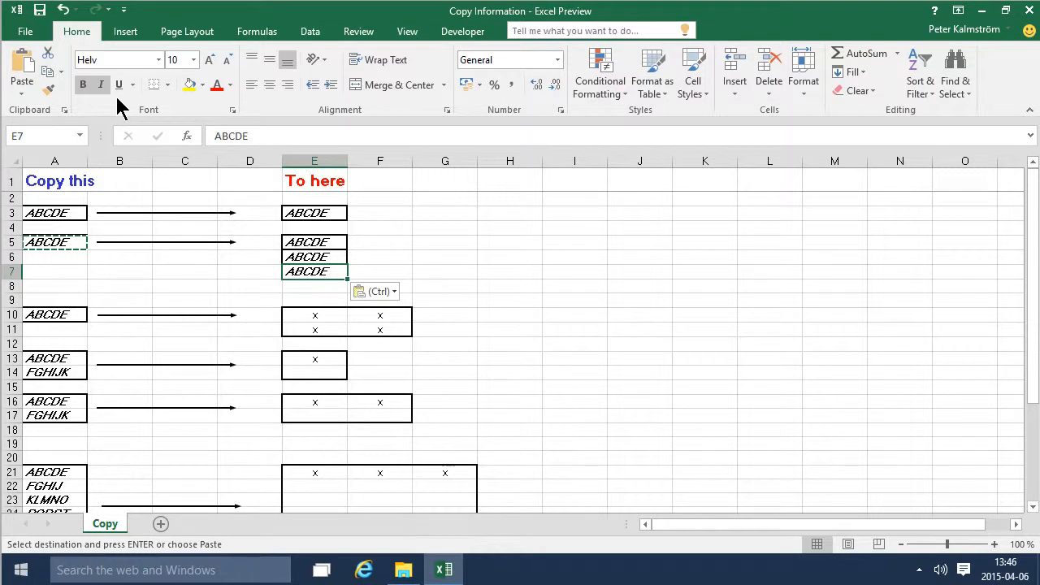
# - Copy the contents of cell A10 to the clipboard
pyautogui.click(72, 313)
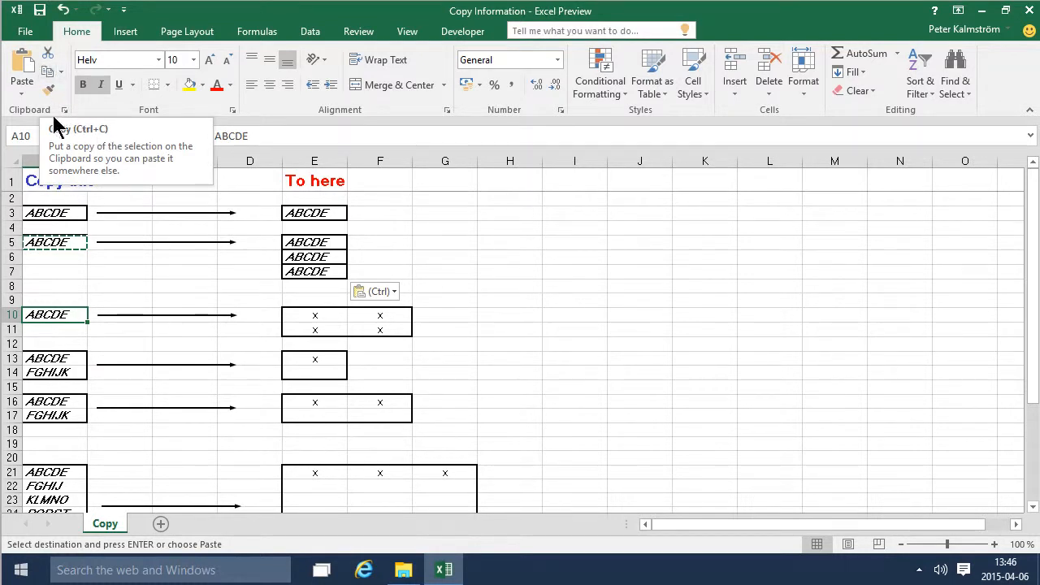
pyautogui.click(73, 243)
pyautogui.click(55, 314)
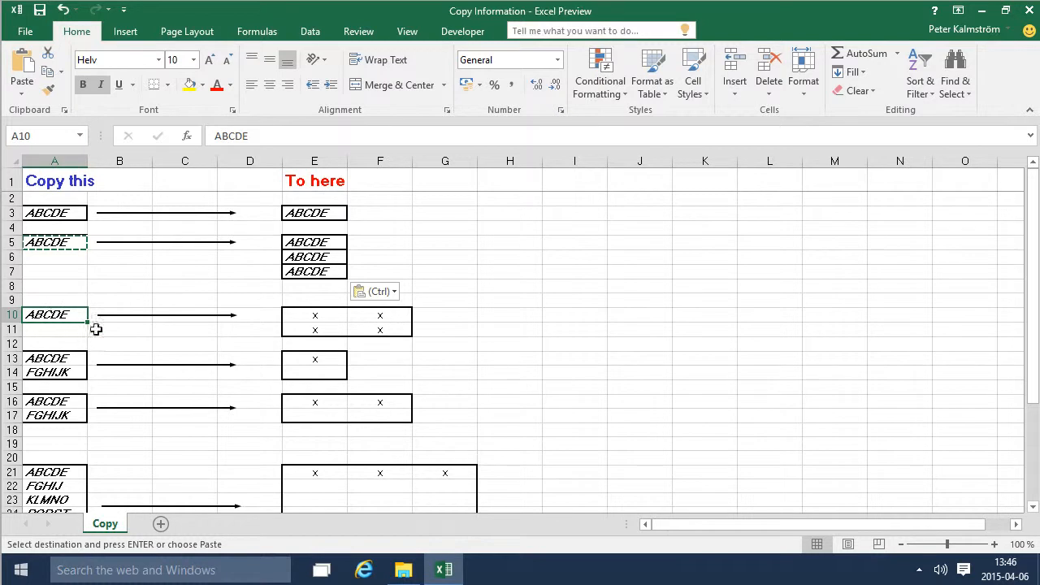
pyautogui.hotkey('ctrl', 'c')
# - Paste the copied A10 entry separately into each of the cells E10, F10, E11 and F11
pyautogui.click(308, 314)
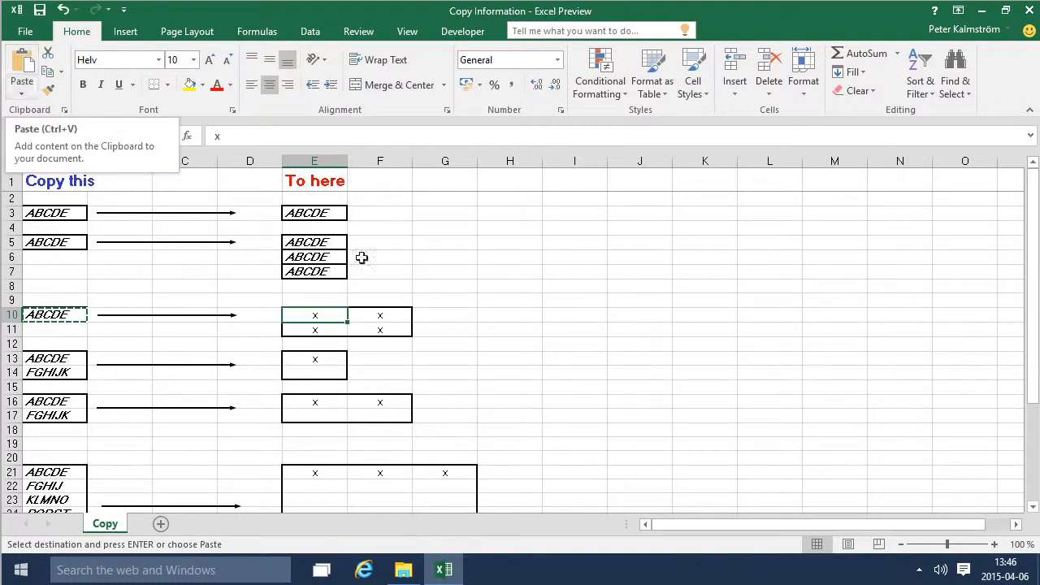
pyautogui.hotkey('ctrl', 'v')
pyautogui.click(384, 313)
pyautogui.hotkey('ctrl', 'v')
pyautogui.click(319, 325)
pyautogui.hotkey('ctrl', 'v')
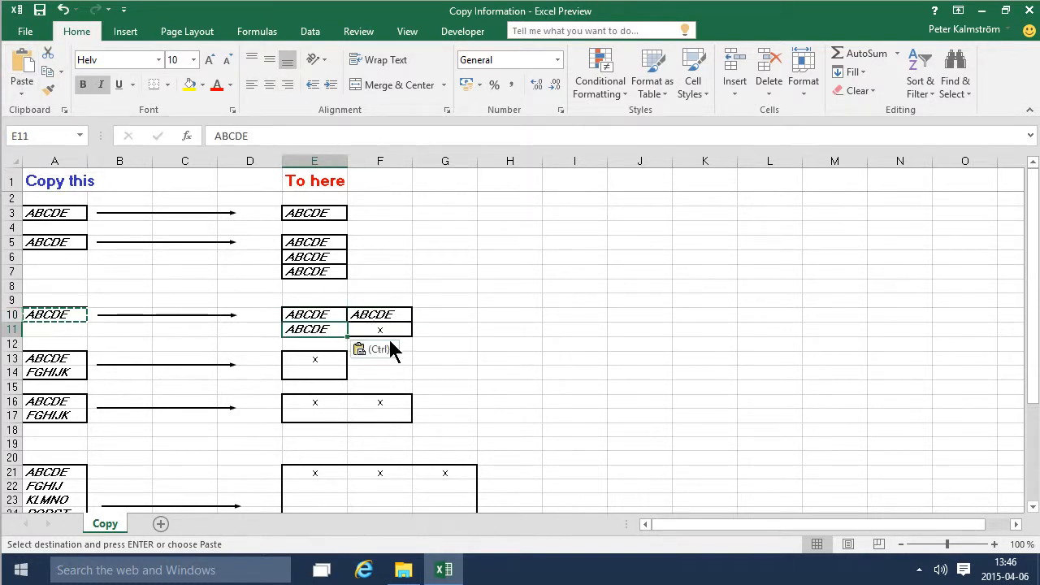
pyautogui.click(389, 332)
pyautogui.hotkey('ctrl', 'v')
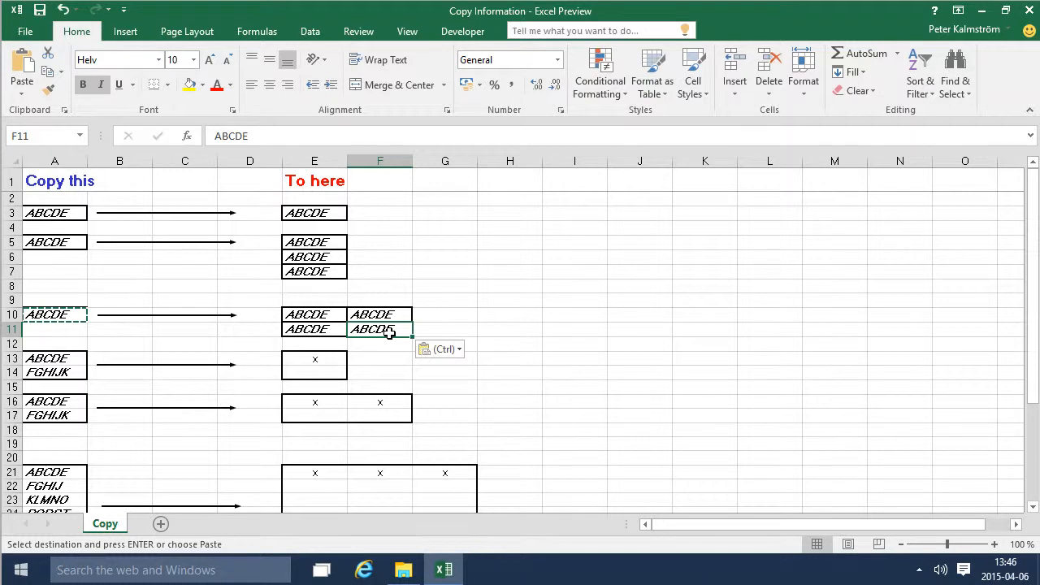
# - Undo the four separate pastes in E10:F11
pyautogui.hotkey('ctrl', 'z')
pyautogui.hotkey('ctrl', 'z')
pyautogui.hotkey('ctrl', 'z')
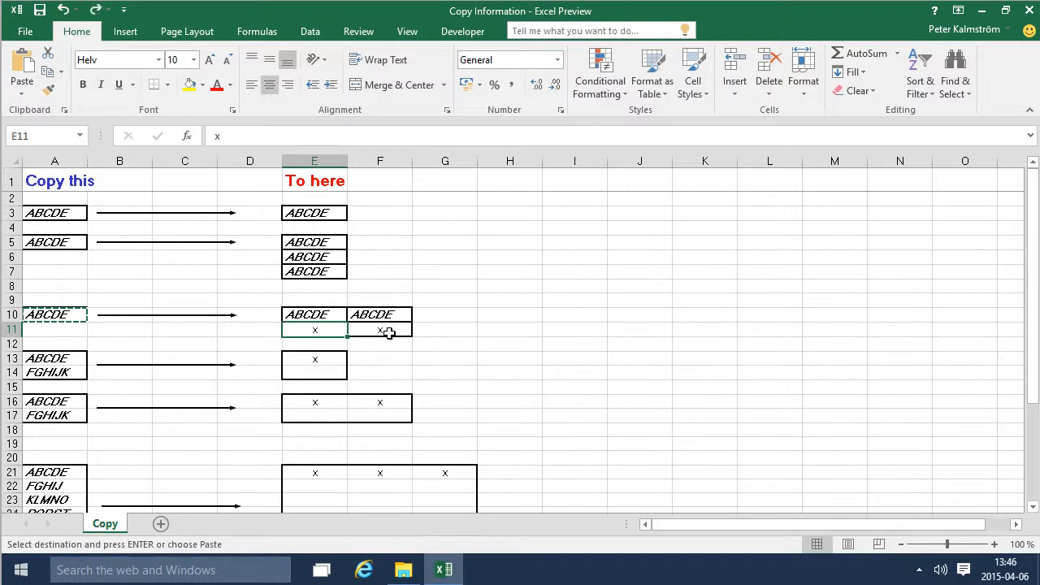
pyautogui.hotkey('ctrl', 'z')
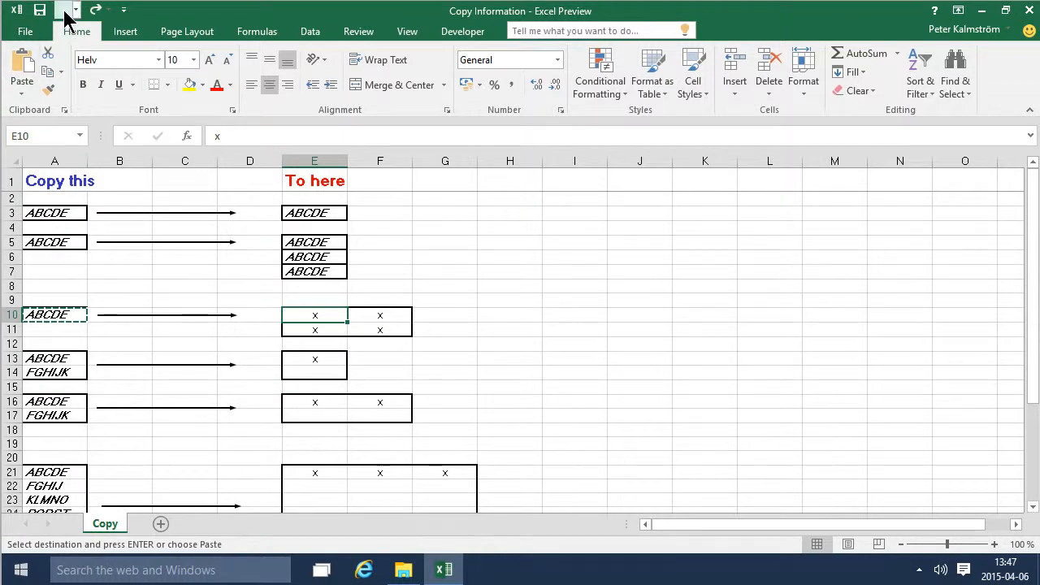
# - Paste the copied A10 entry into the whole range E10:F11 at once and set the paste option to Values
pyautogui.keyDown('shift'); pyautogui.click(379, 323); pyautogui.keyUp('shift')
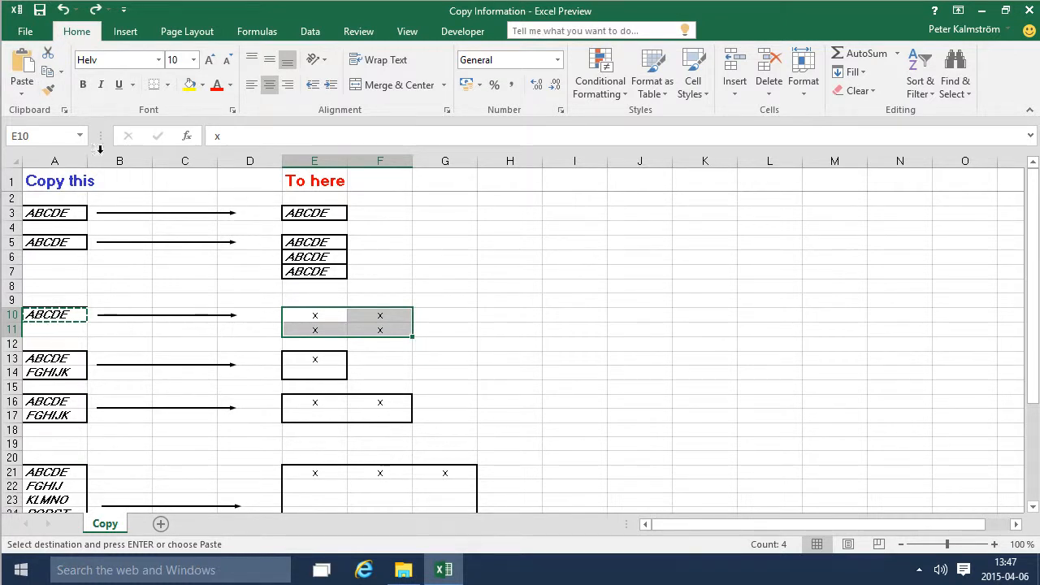
pyautogui.click(20, 71)
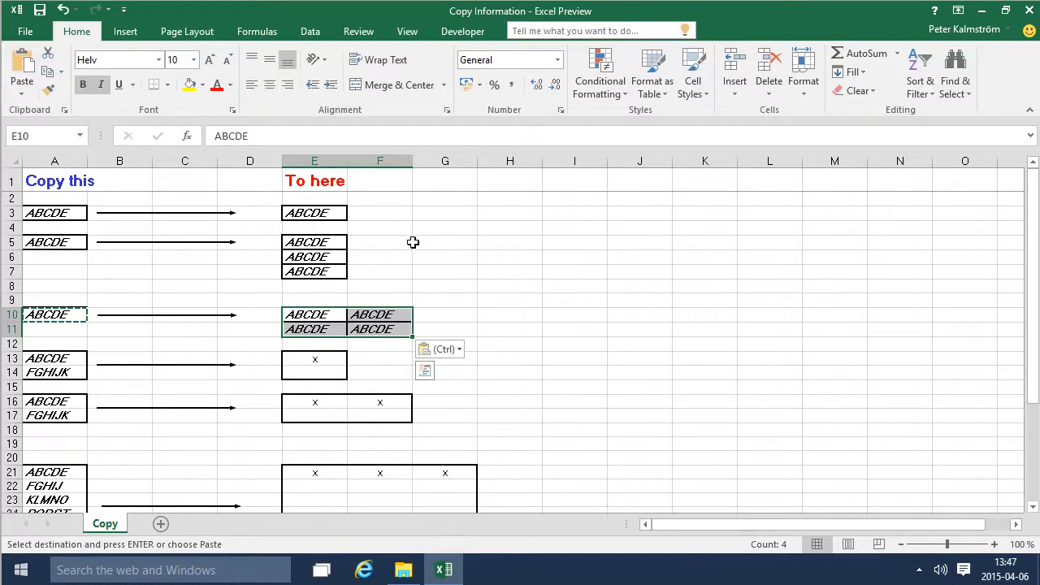
pyautogui.click(467, 295)
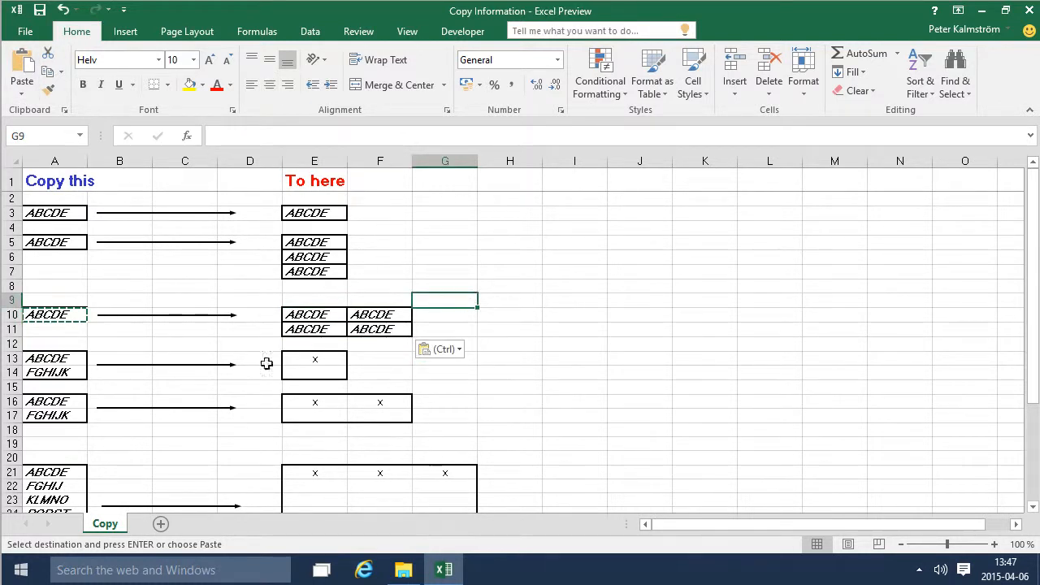
pyautogui.click(461, 349)
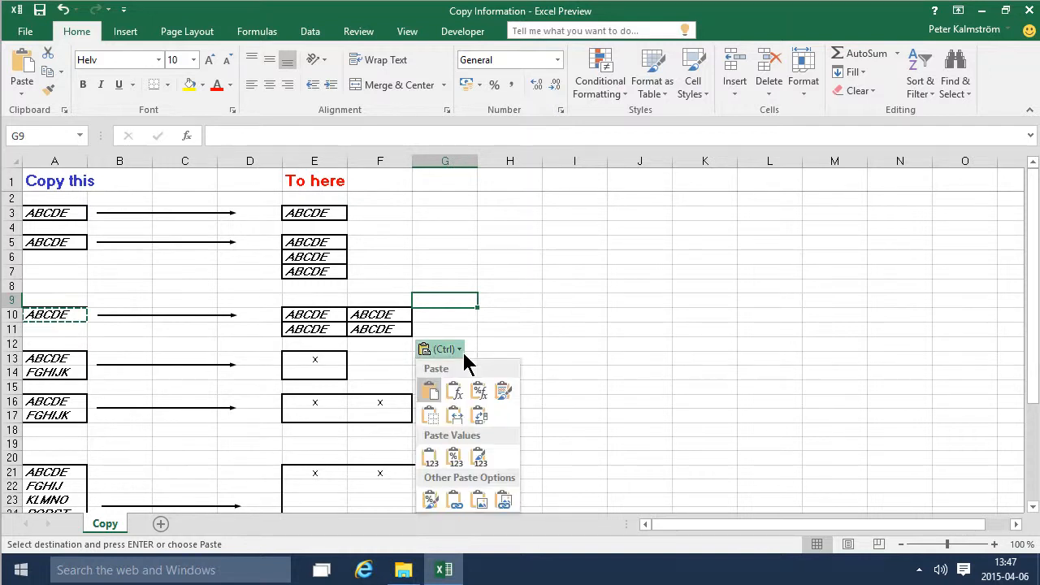
pyautogui.click(431, 463)
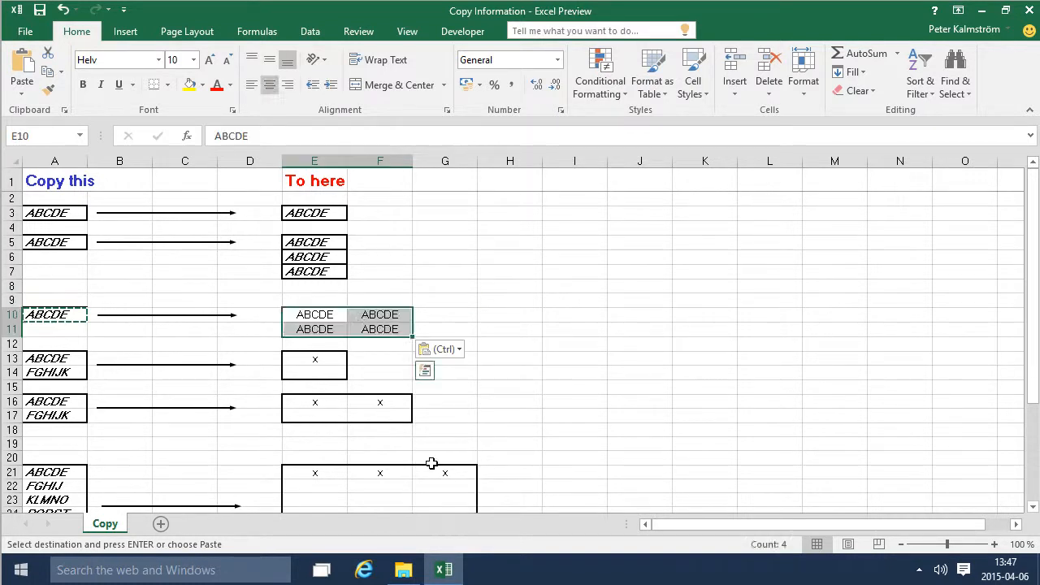
pyautogui.click(514, 326)
pyautogui.click(536, 285)
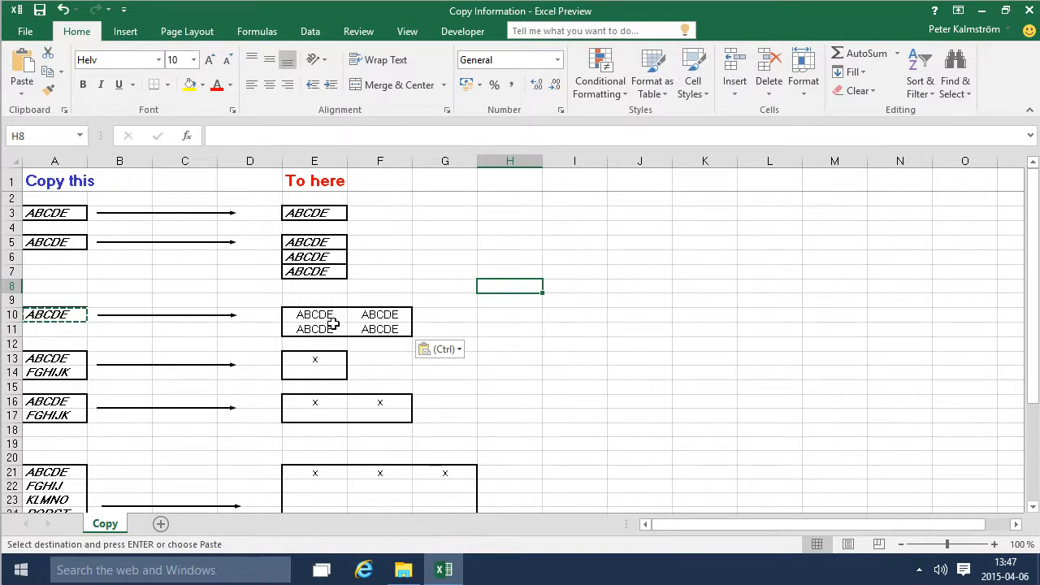
# - Copy the two-cell range A13:A14 and paste it starting at E13
pyautogui.moveTo(47, 364); pyautogui.dragTo(55, 374)
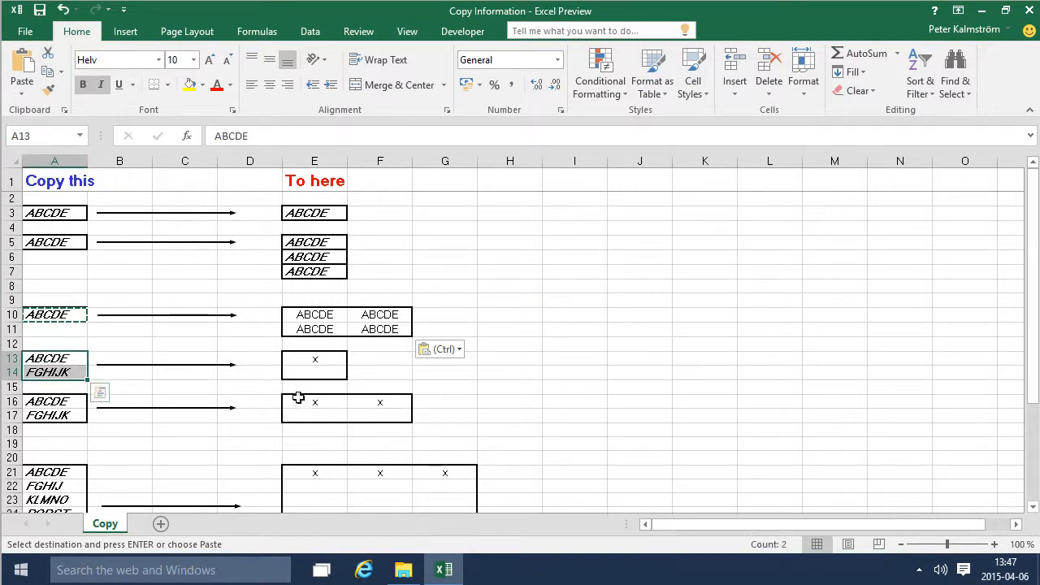
pyautogui.hotkey('ctrl', 'c')
pyautogui.click(329, 368)
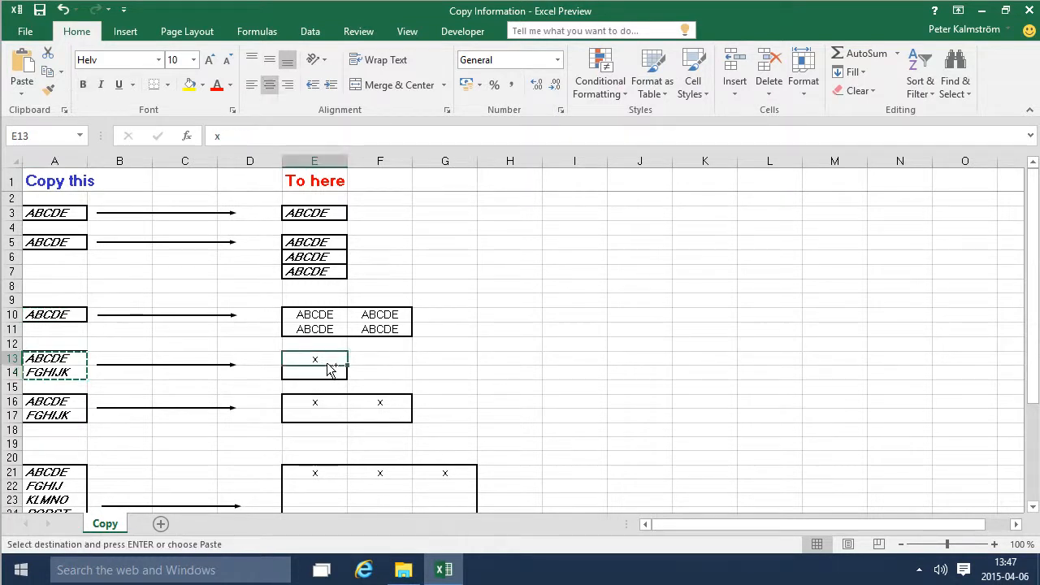
pyautogui.hotkey('ctrl', 'v')
# - Copy A16:A17 and paste it into the range E16:F17 with the Values paste option
pyautogui.moveTo(67, 408)
pyautogui.mouseDown()
pyautogui.moveTo(70, 425)
pyautogui.moveTo(71, 416)
pyautogui.mouseUp()
pyautogui.hotkey('ctrl', 'c')
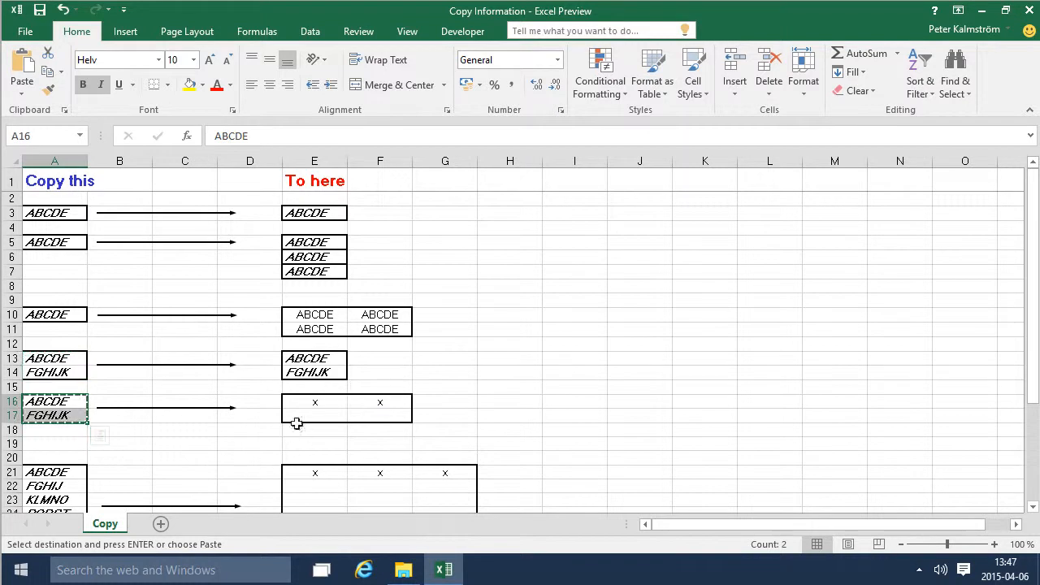
pyautogui.moveTo(311, 401); pyautogui.dragTo(360, 416)
pyautogui.hotkey('ctrl', 'v')
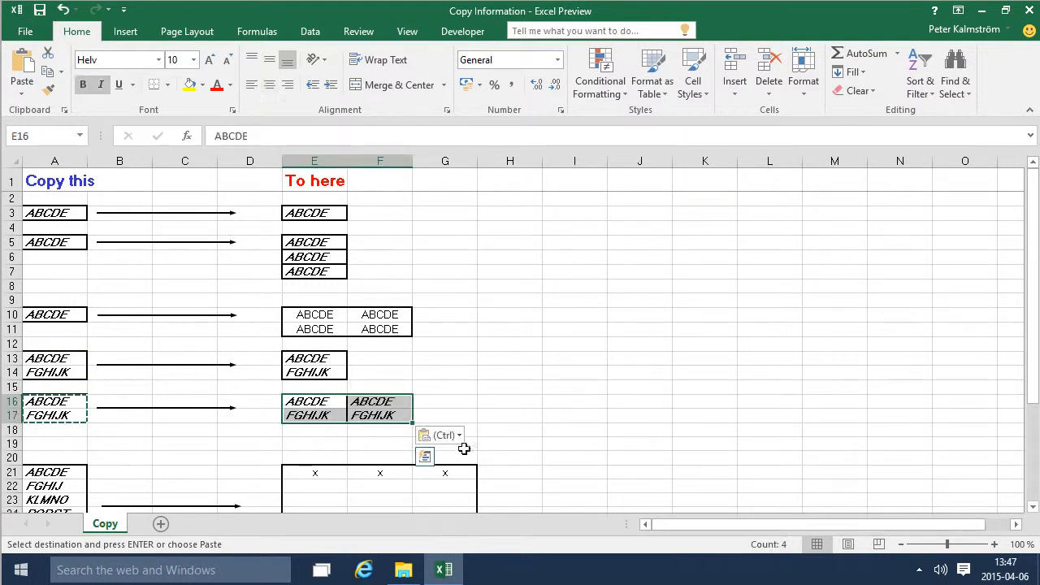
pyautogui.click(460, 435)
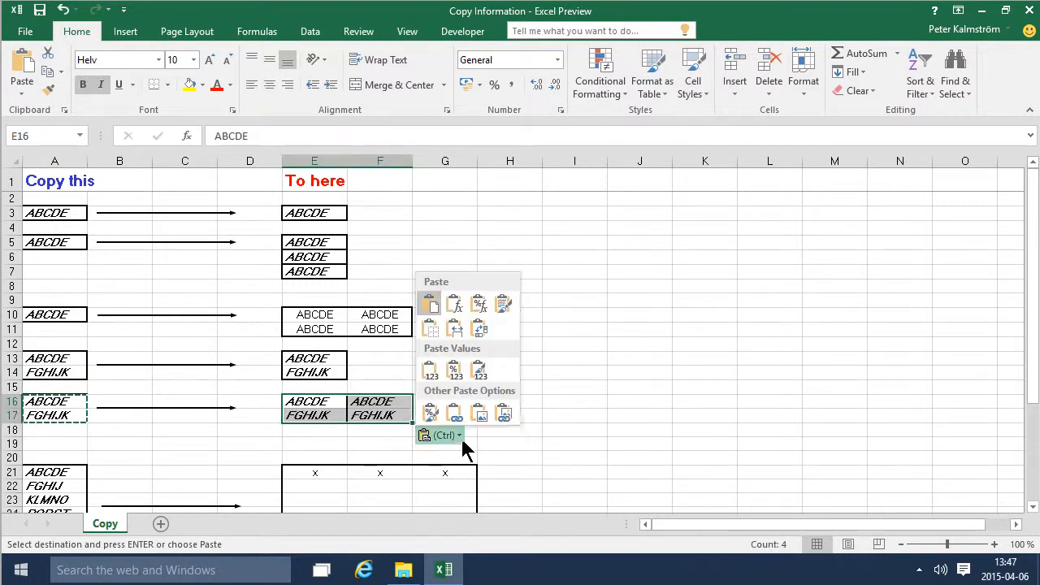
pyautogui.click(431, 374)
pyautogui.click(559, 395)
# - Copy the list A21:A25 directly on the sheet to the same rows of columns E, F and G
pyautogui.scroll(-4, 567, 457)
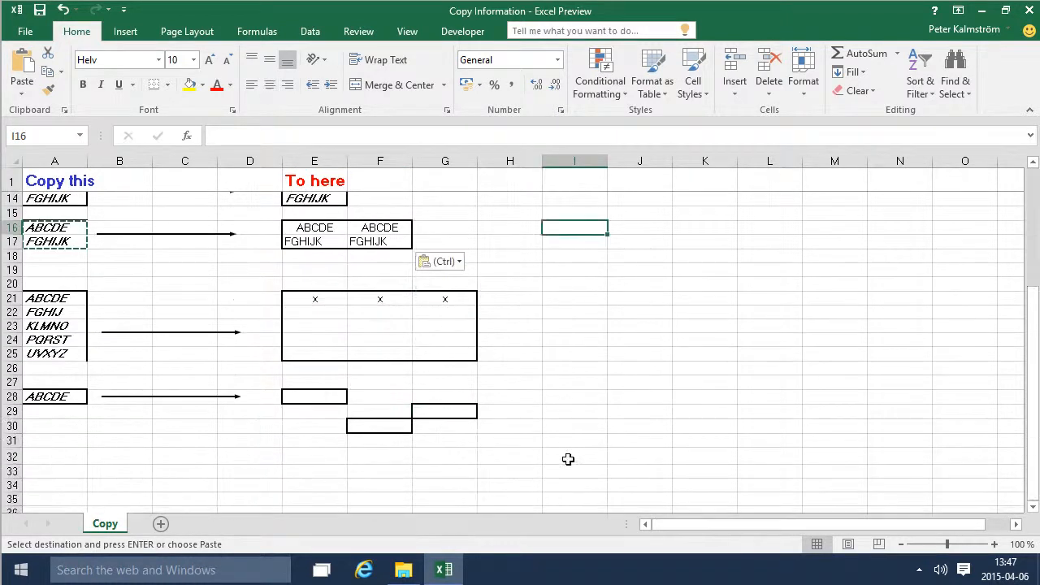
pyautogui.scroll(2, 567, 457)
pyautogui.scroll(-1, 364, 477)
pyautogui.moveTo(57, 339); pyautogui.dragTo(60, 401)
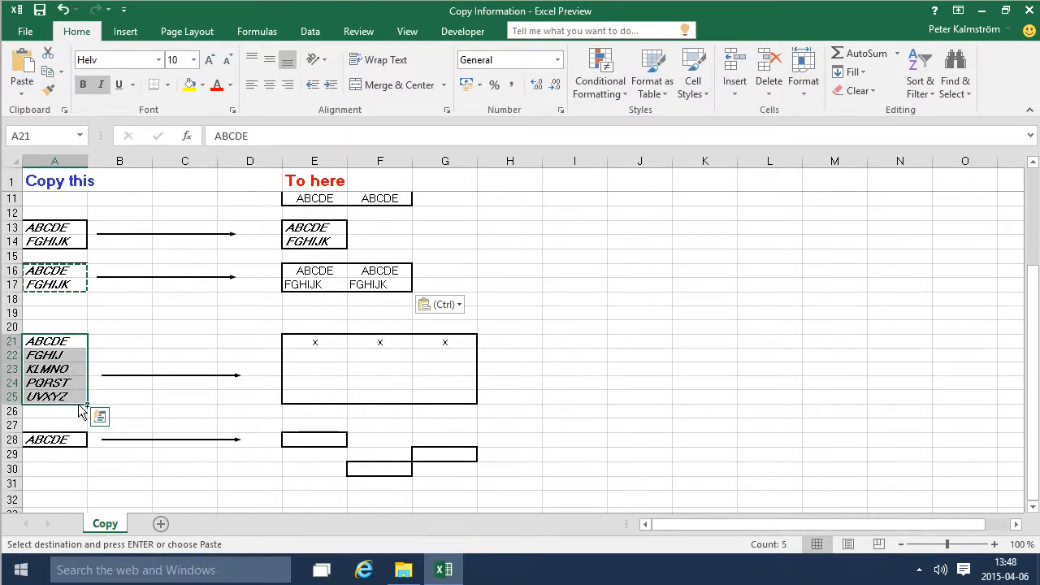
pyautogui.moveTo(81, 410); pyautogui.dragTo(333, 398)
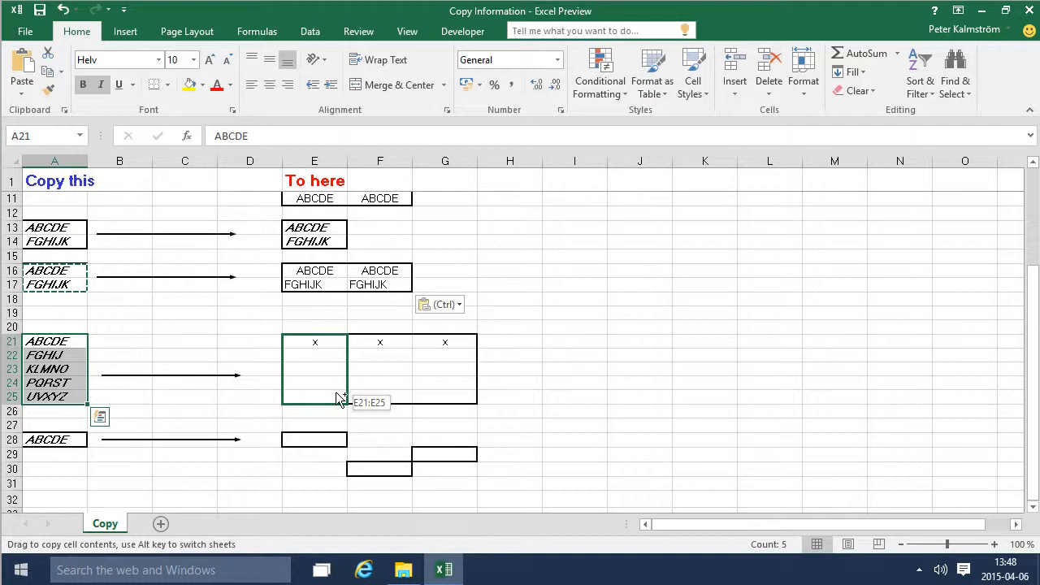
pyautogui.moveTo(339, 398); pyautogui.dragTo(447, 395)
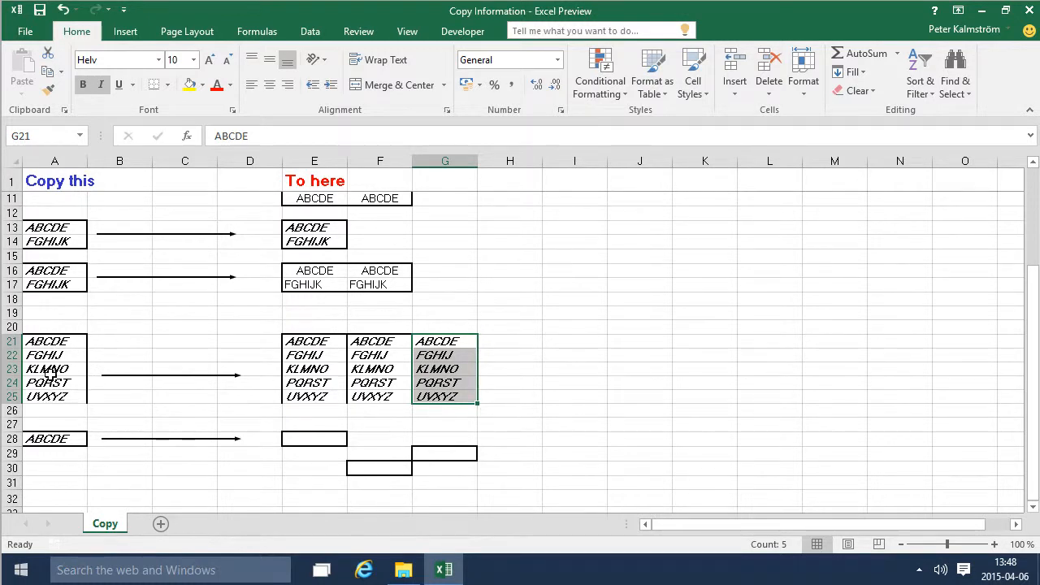
# - Copy cell A28 directly on the sheet into the bordered cells E28, G29 and F30
pyautogui.click(47, 438)
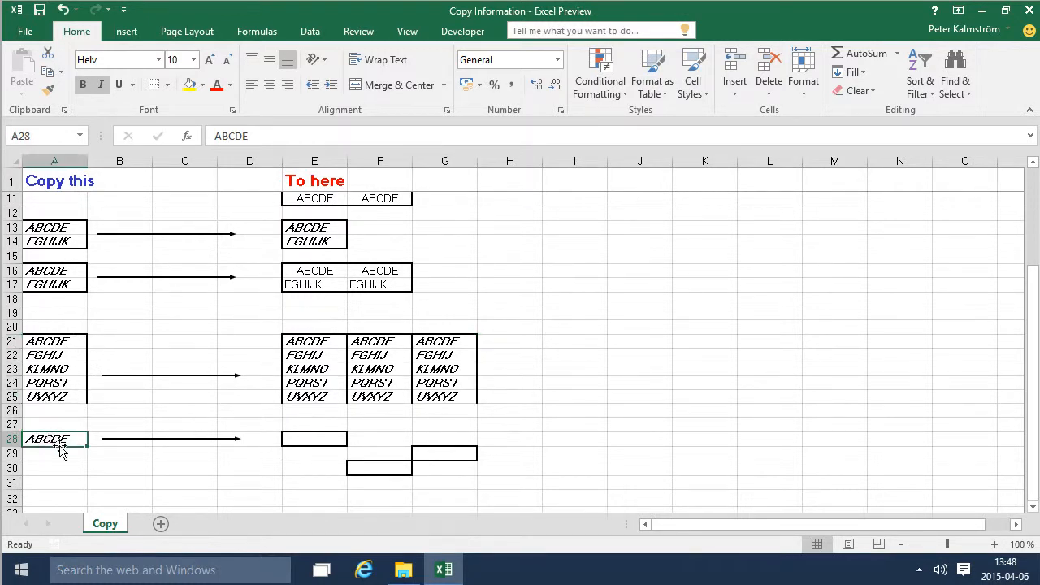
pyautogui.moveTo(76, 448); pyautogui.dragTo(464, 455)
pyautogui.click(476, 415)
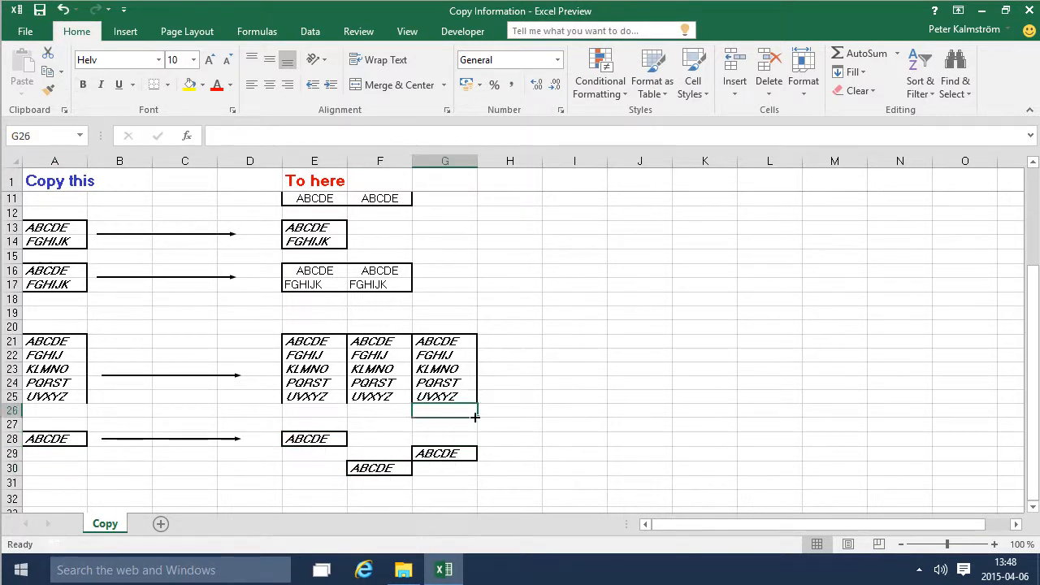
# - Copy the list A21:A25 and paste it into an empty area starting at I3
pyautogui.scroll(3, 476, 418)
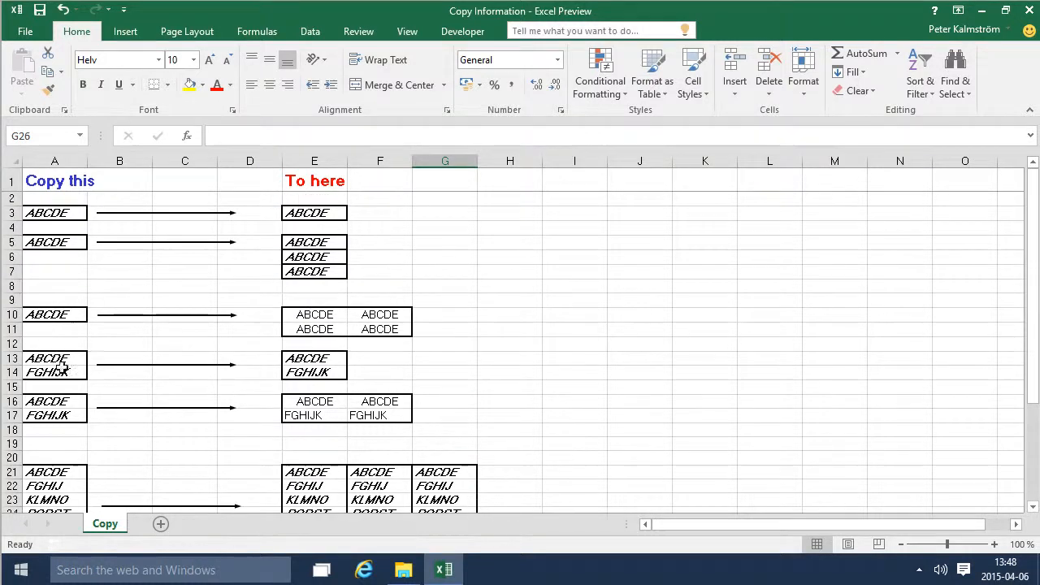
pyautogui.scroll(-2, 101, 446)
pyautogui.moveTo(51, 385); pyautogui.dragTo(52, 439)
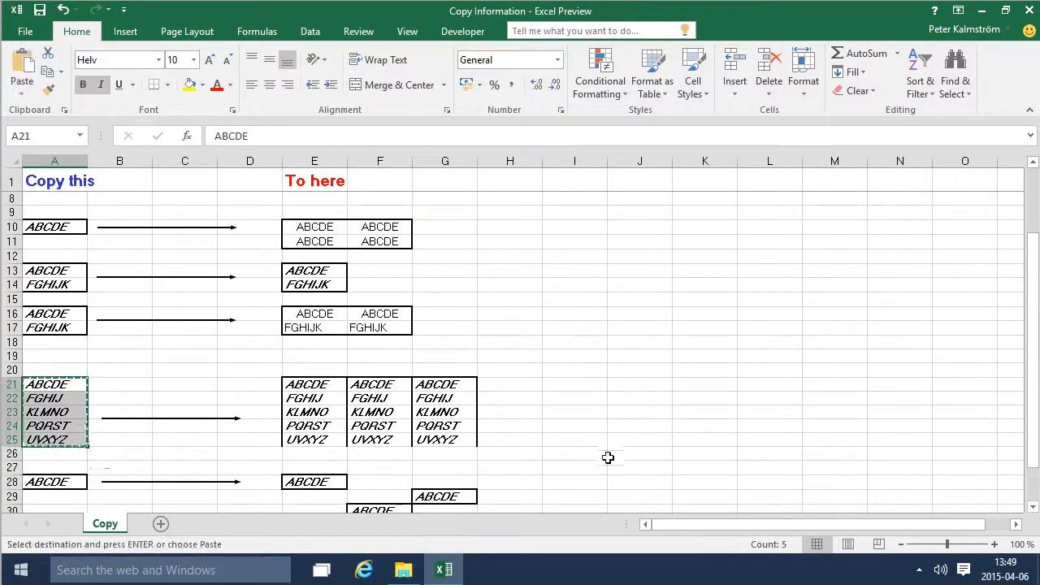
pyautogui.hotkey('ctrl', 'c')
pyautogui.scroll(2, 580, 468)
pyautogui.click(559, 215)
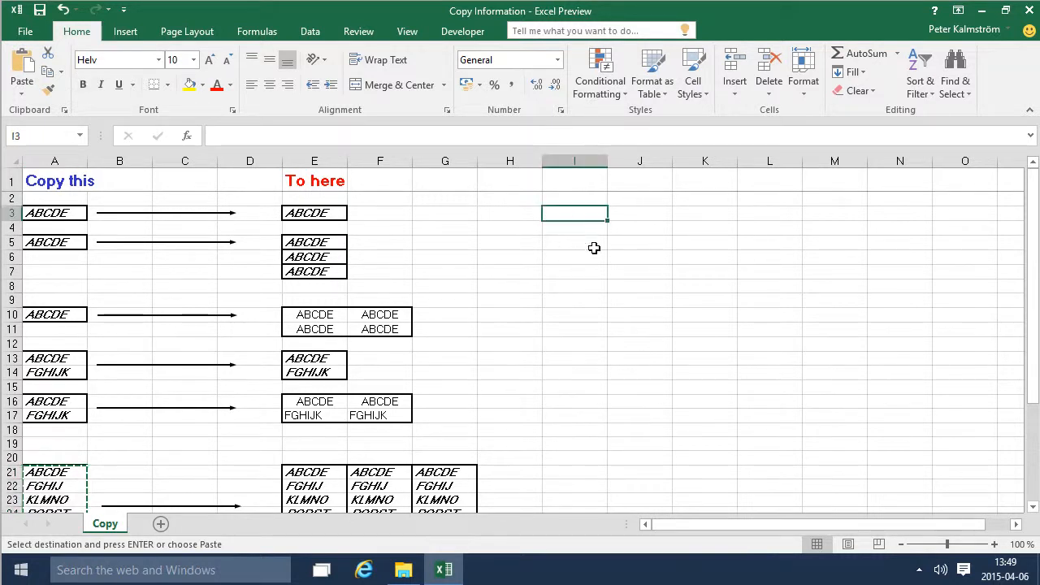
pyautogui.hotkey('ctrl', 'v')
# - Move the FGHIJ entry from cell I4 to J3
pyautogui.click(593, 227)
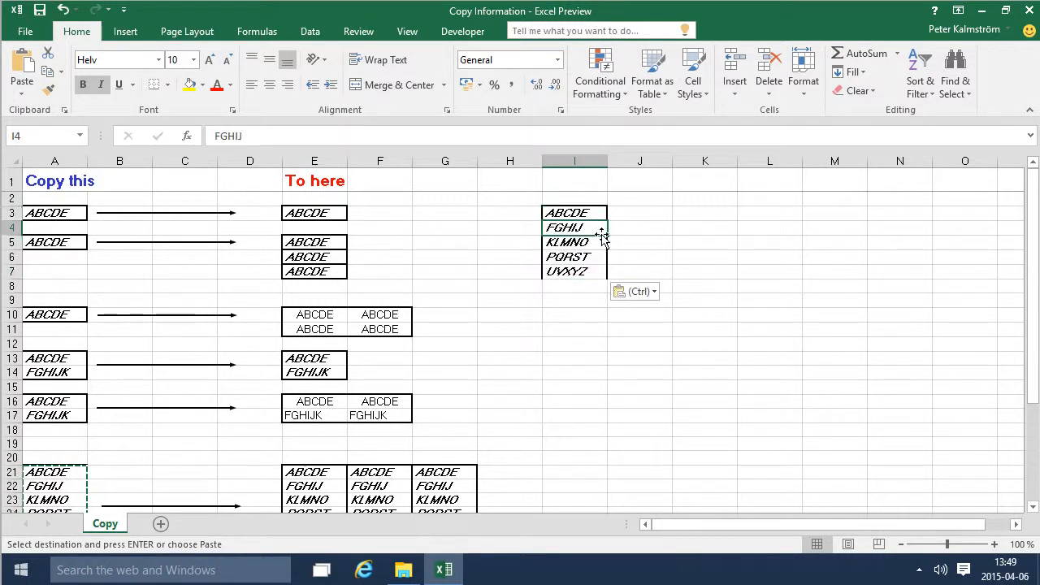
pyautogui.moveTo(627, 230); pyautogui.dragTo(650, 220)
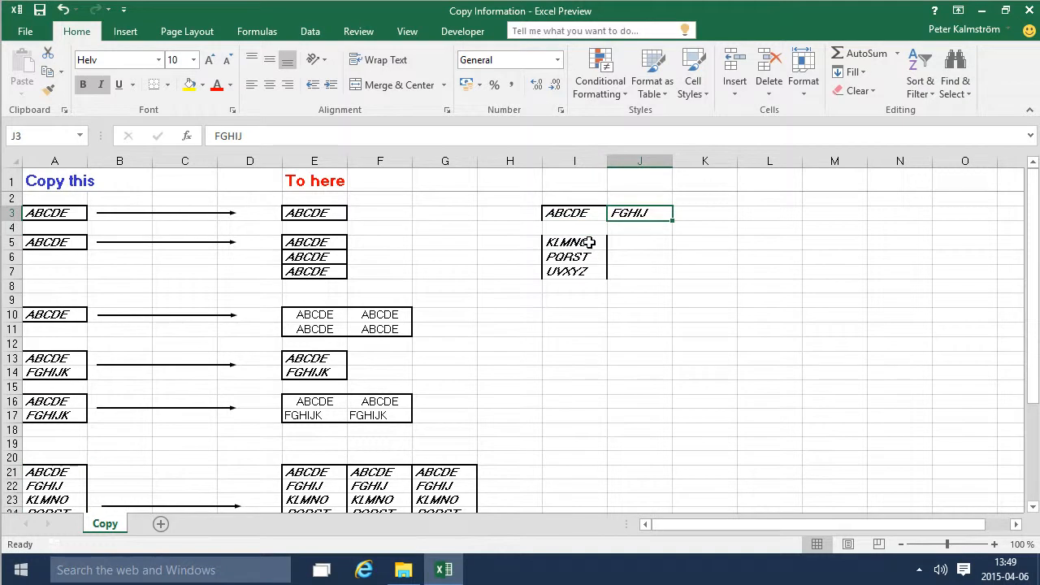
# - Undo the cell move and the list paste, and paste the copied list again starting at I3
pyautogui.hotkey('ctrl', 'z')
pyautogui.hotkey('ctrl', 'z')
pyautogui.hotkey('ctrl', 'v')
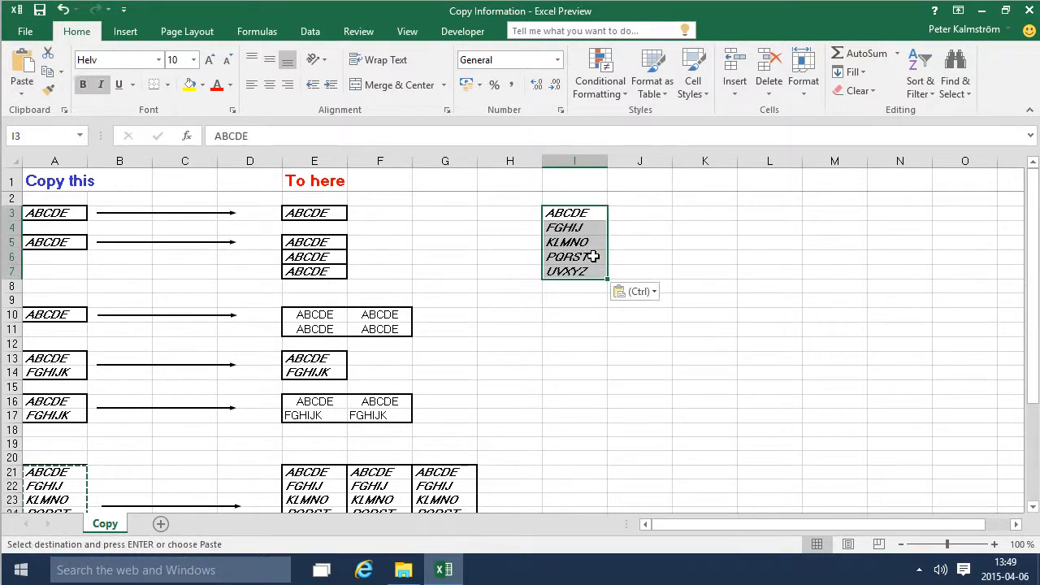
# - Undo the list paste and try pasting the copied list transposed over the selected range I3:I7
pyautogui.hotkey('ctrl', 'z')
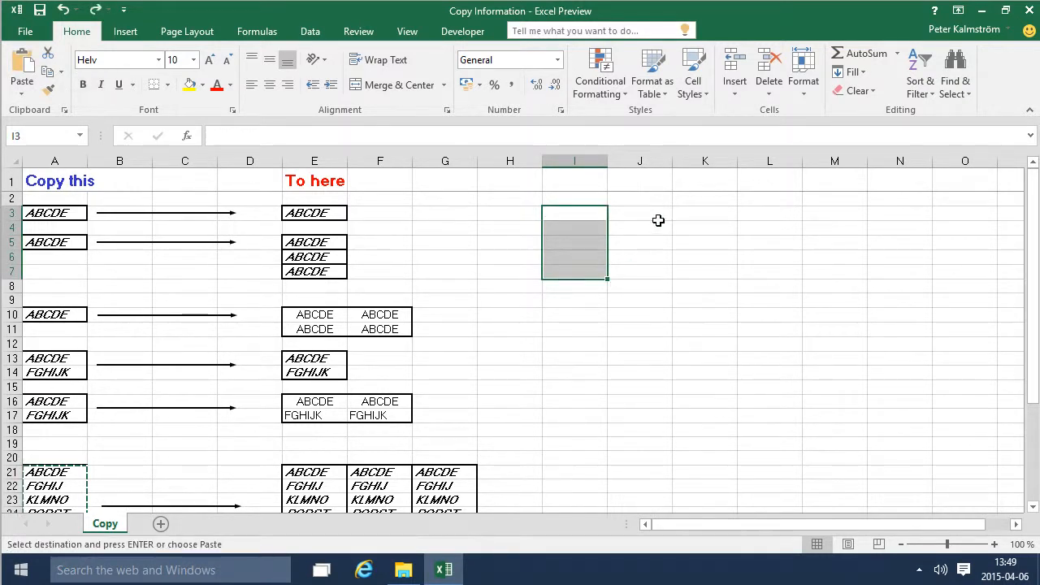
pyautogui.click(22, 93)
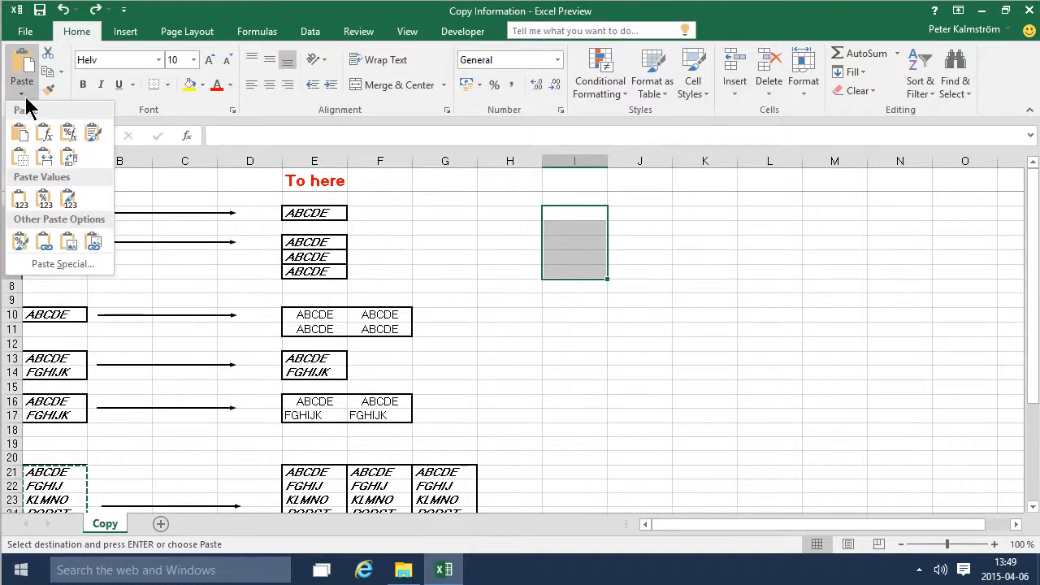
pyautogui.click(78, 263)
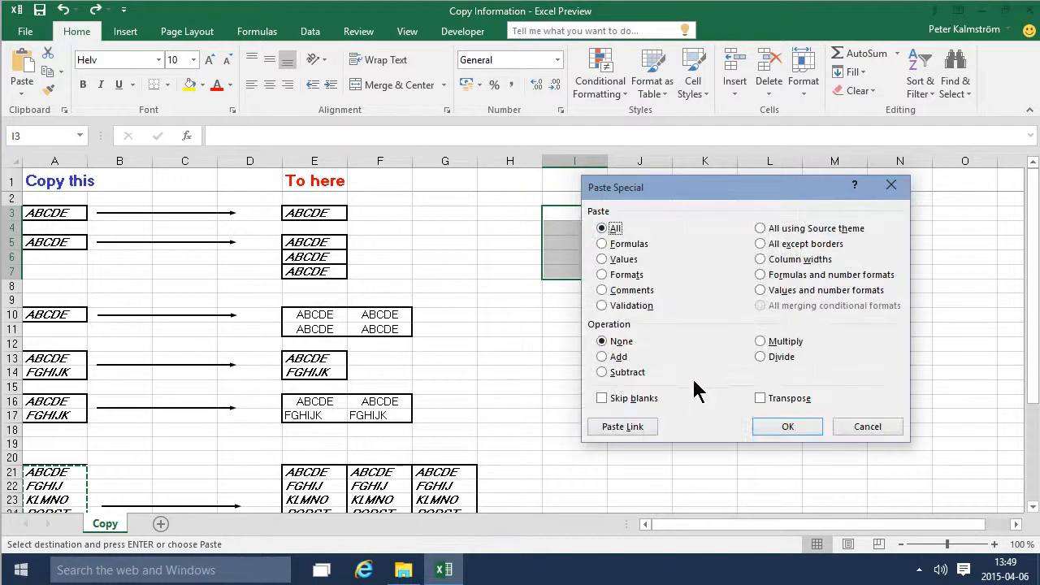
pyautogui.click(762, 399)
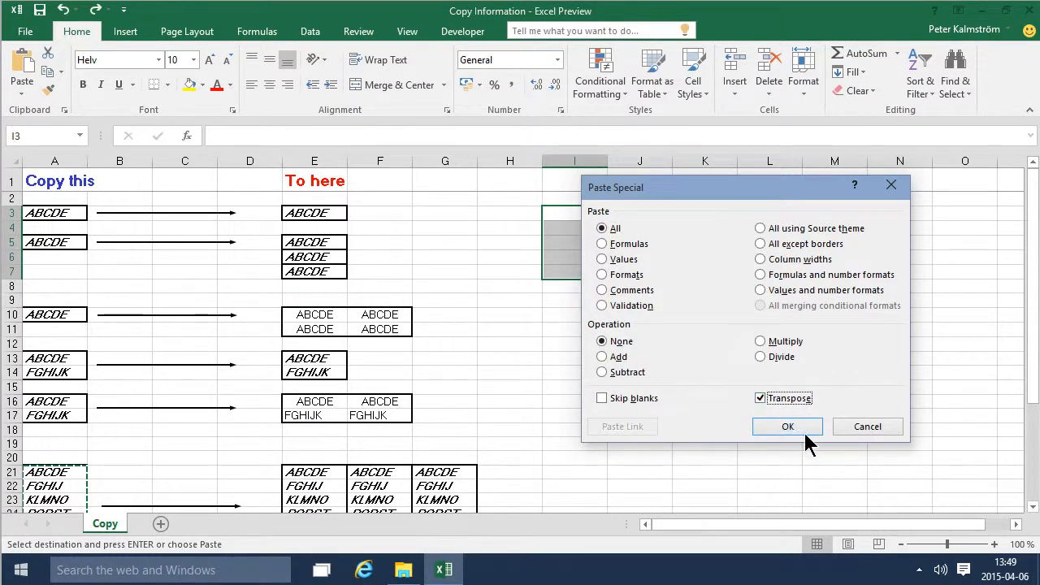
pyautogui.click(801, 435)
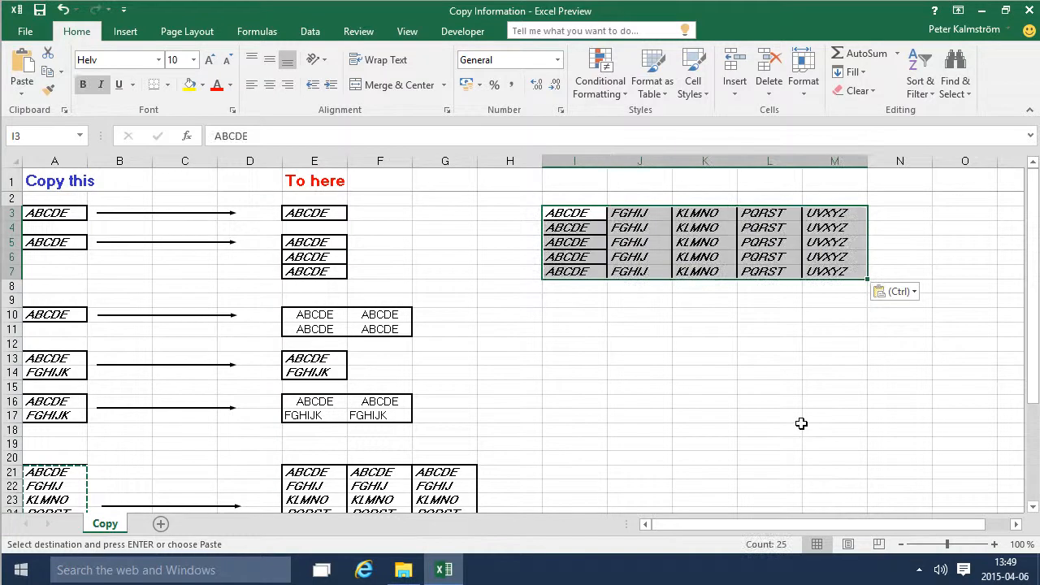
pyautogui.hotkey('ctrl', 'z')
# - Paste the copied list transposed starting at the single cell I3, and switch the pasted result to values only
pyautogui.click(571, 213)
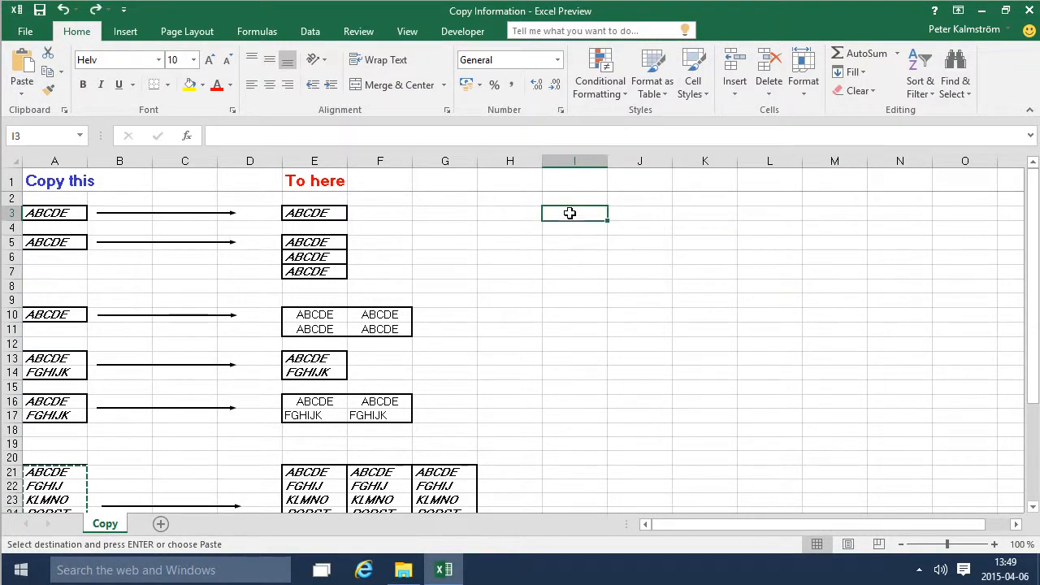
pyautogui.click(22, 88)
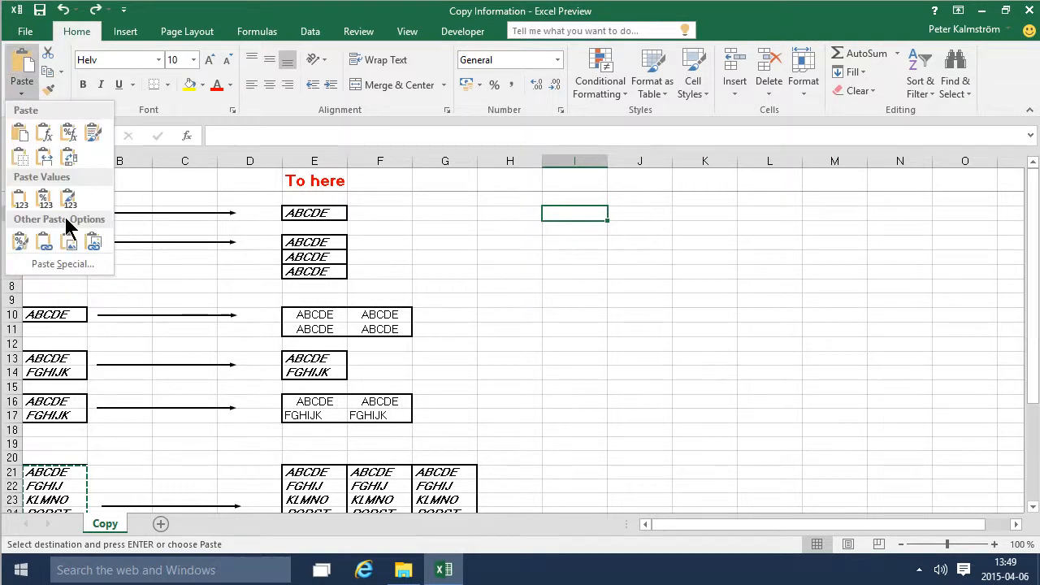
pyautogui.click(62, 264)
pyautogui.click(761, 398)
pyautogui.click(779, 425)
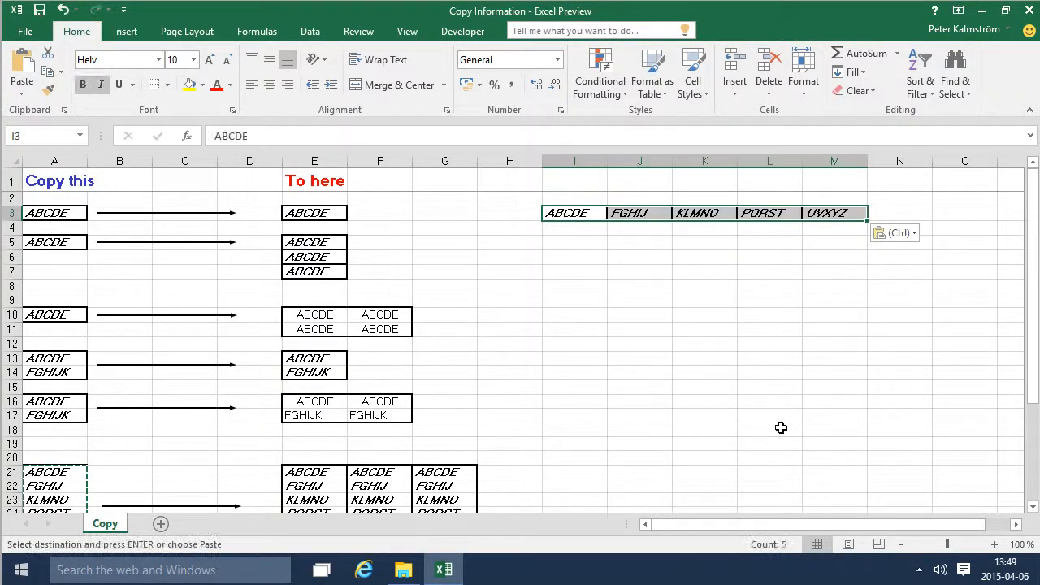
pyautogui.click(915, 234)
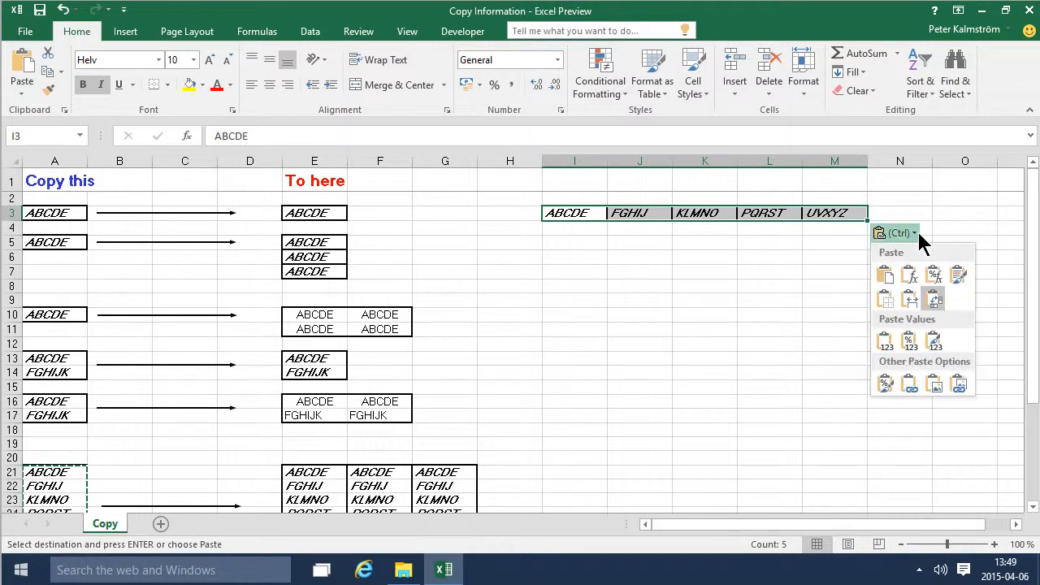
pyautogui.click(887, 344)
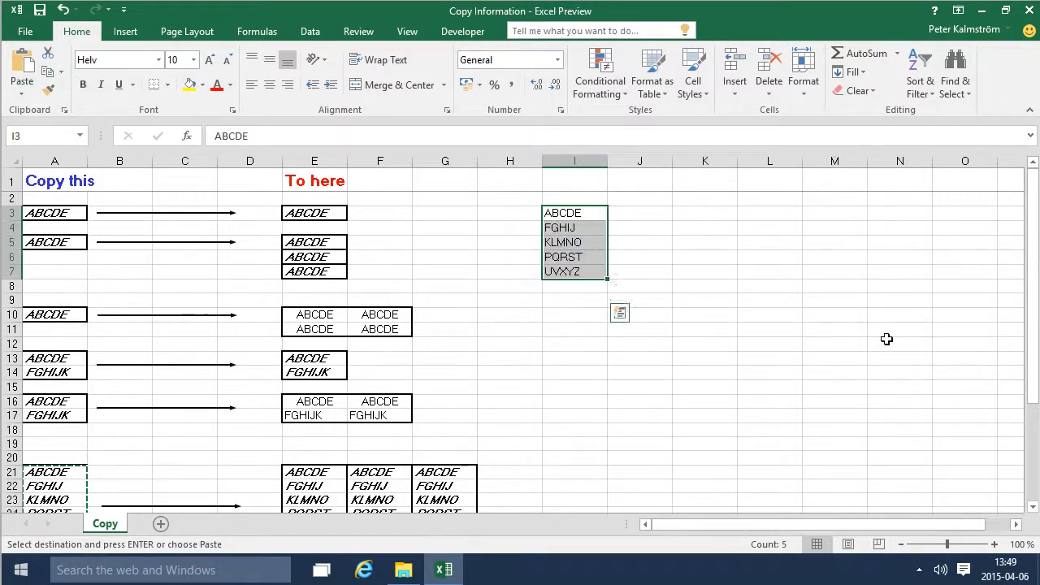
# - Remove the values-only paste and paste the copied list again as a transposed row starting at I3
pyautogui.press('Delete')
pyautogui.click(577, 208)
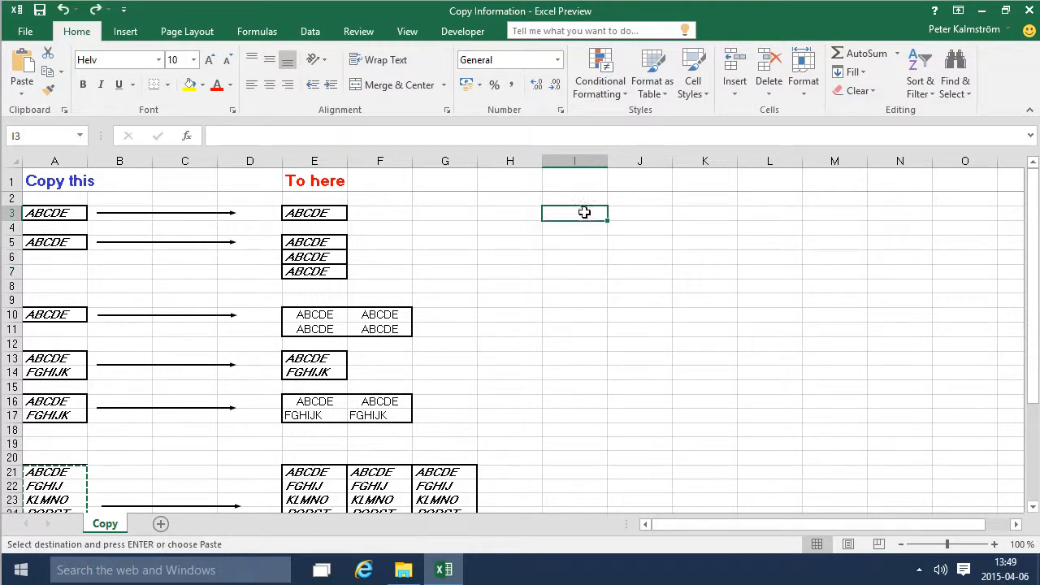
pyautogui.click(22, 91)
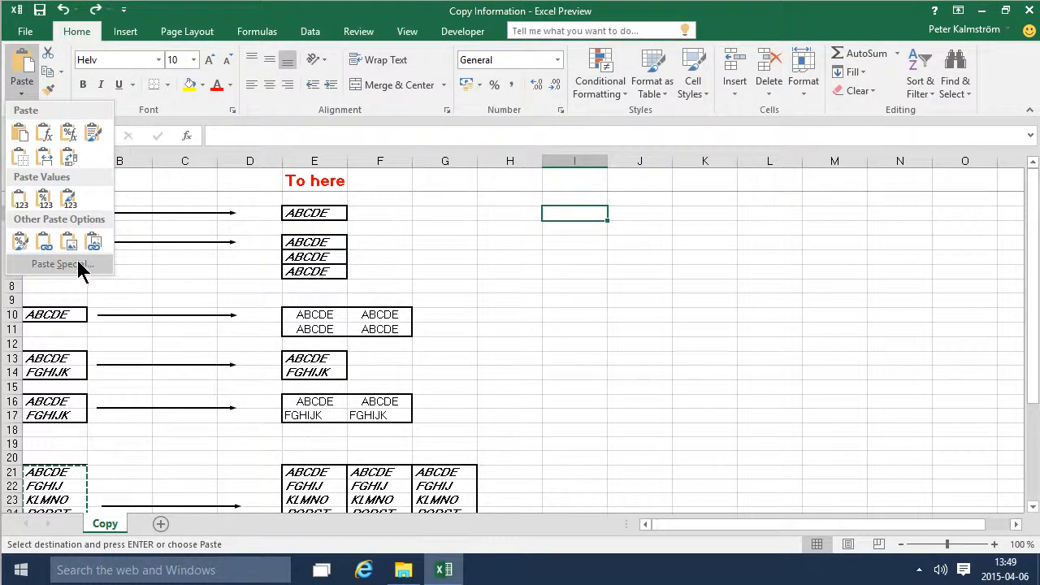
pyautogui.click(57, 263)
pyautogui.click(772, 400)
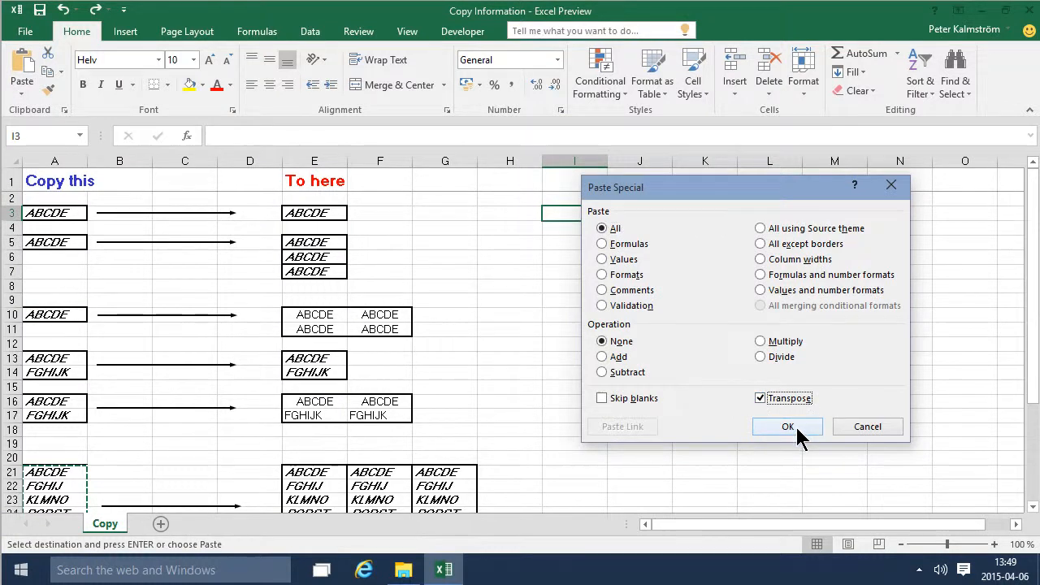
pyautogui.click(797, 427)
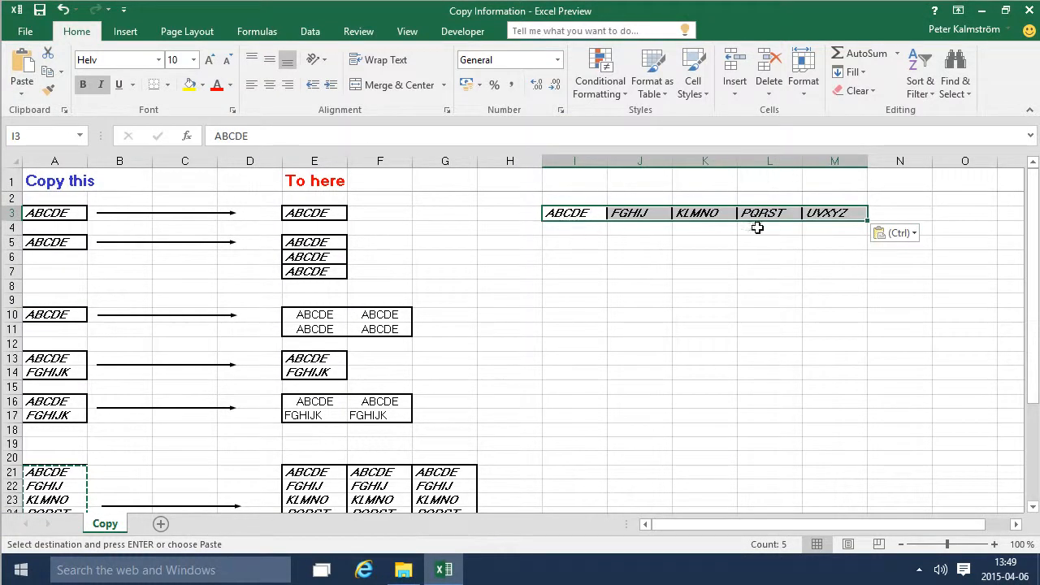
# - Remove the borders and the bold and italic formatting from the transposed row I3:M3
pyautogui.click(168, 84)
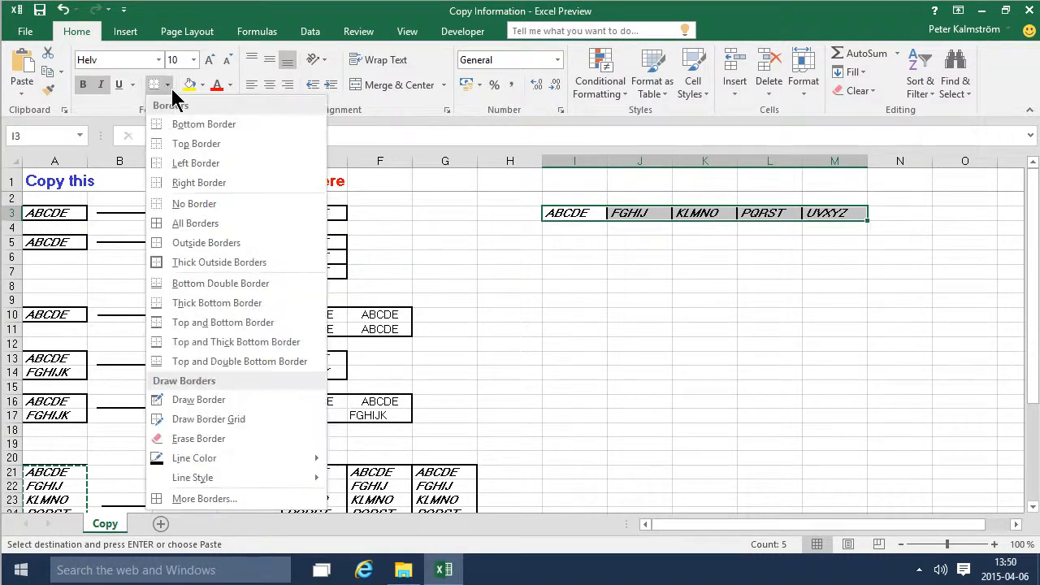
pyautogui.click(199, 203)
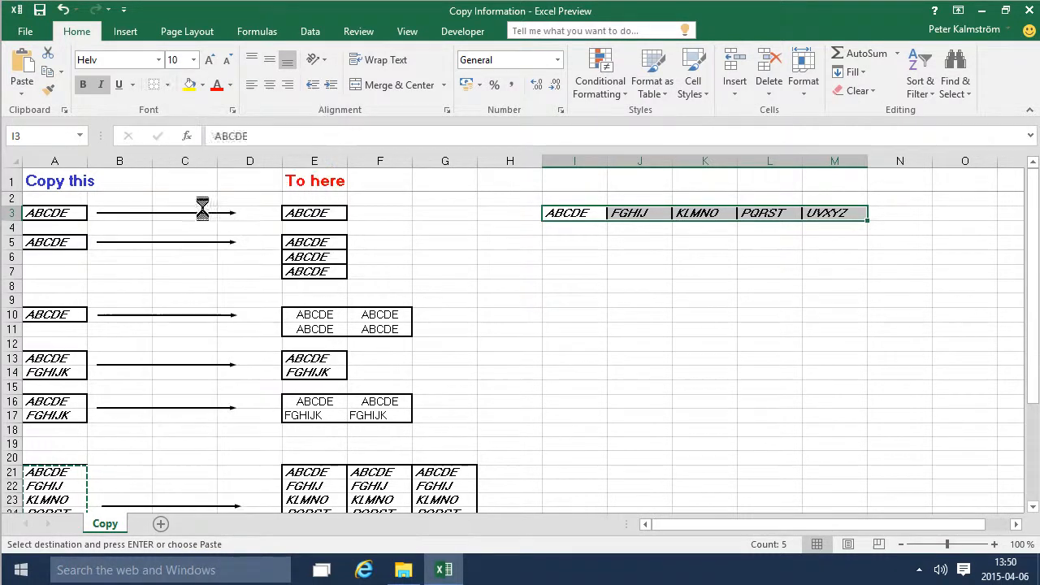
pyautogui.click(691, 263)
pyautogui.moveTo(587, 214); pyautogui.dragTo(829, 210)
pyautogui.click(83, 84)
pyautogui.click(100, 85)
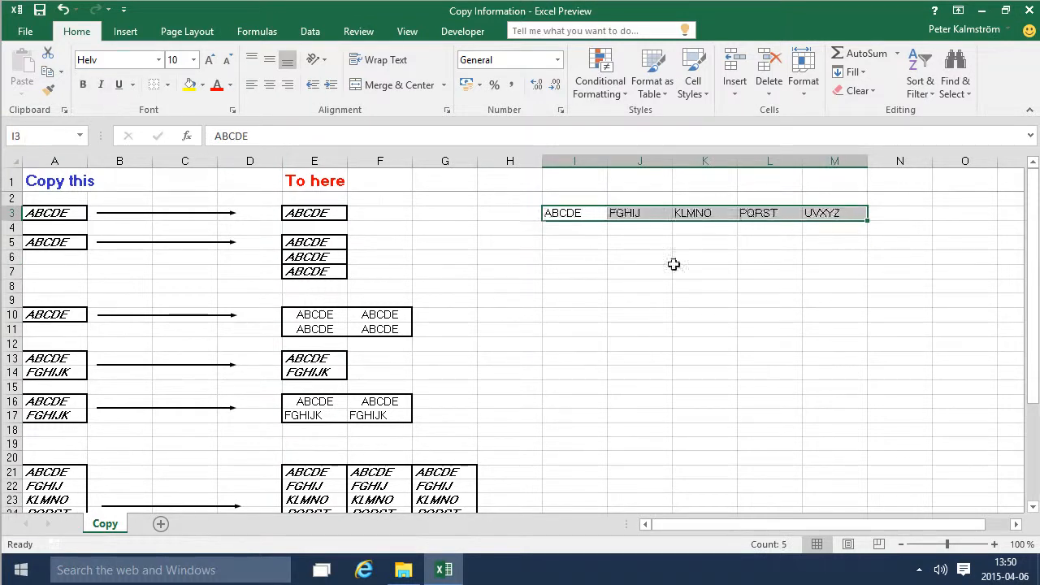
pyautogui.click(714, 243)
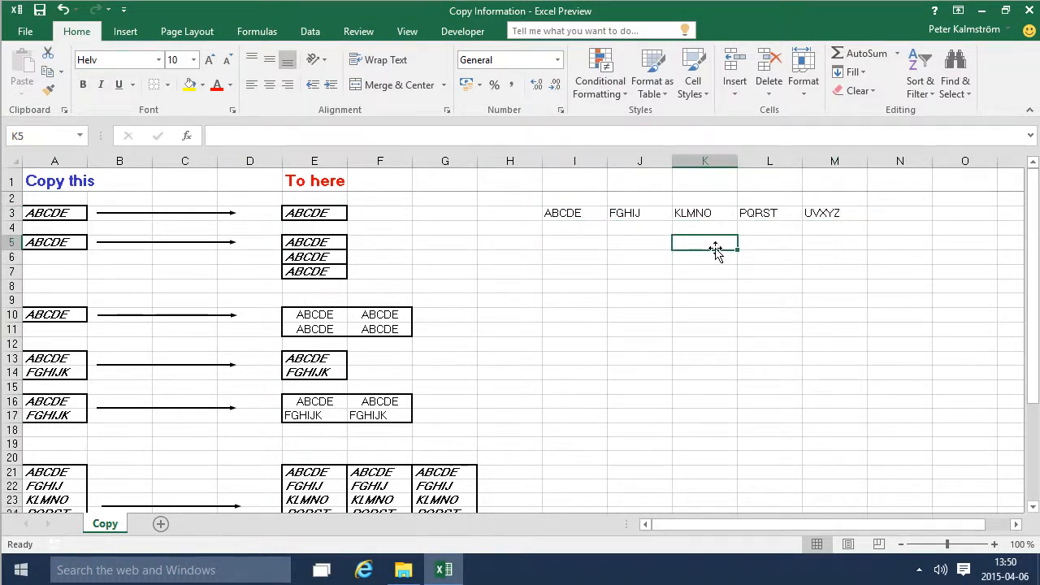